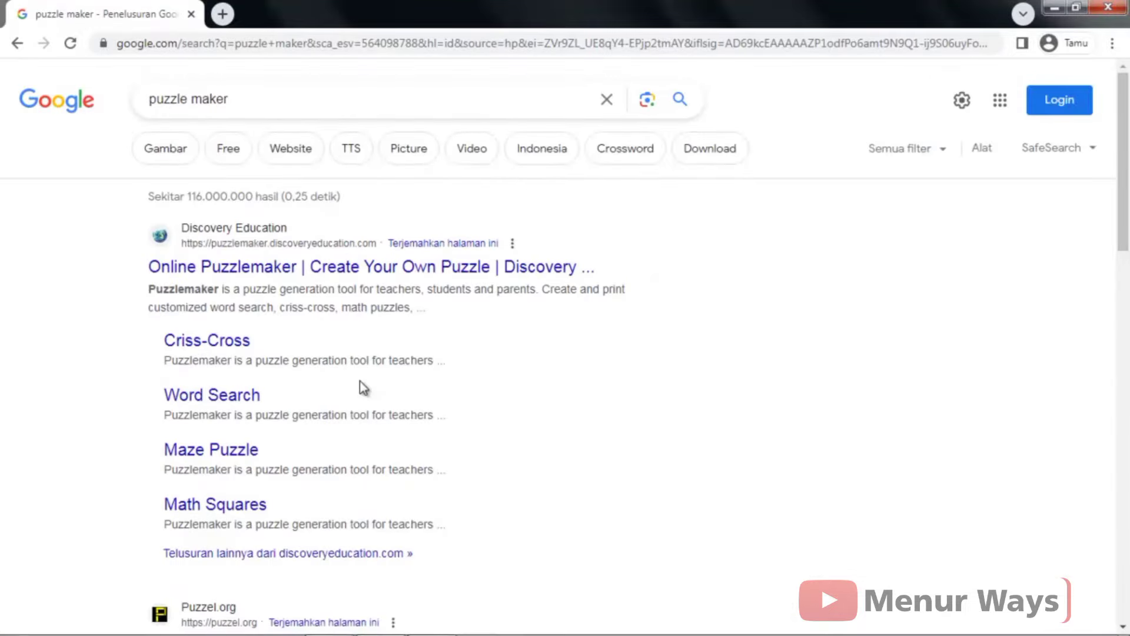
Open the Discovery Education Puzzlemaker site from the search results and go to its Criss-Cross Puzzle form.
click(296, 274)
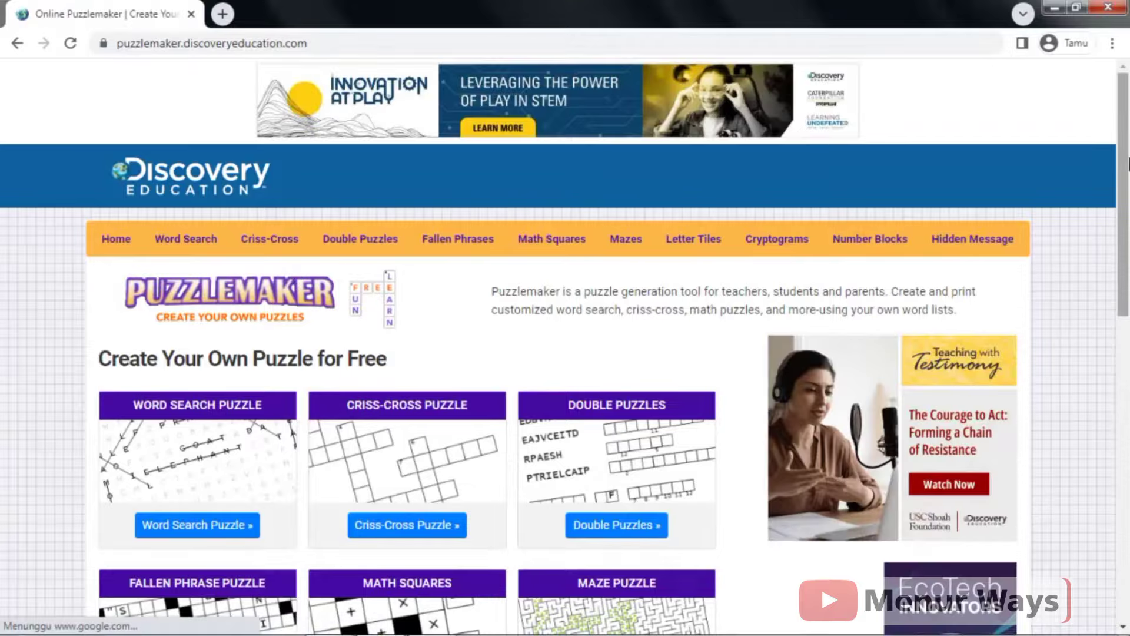
drag(1127, 159, 1124, 248)
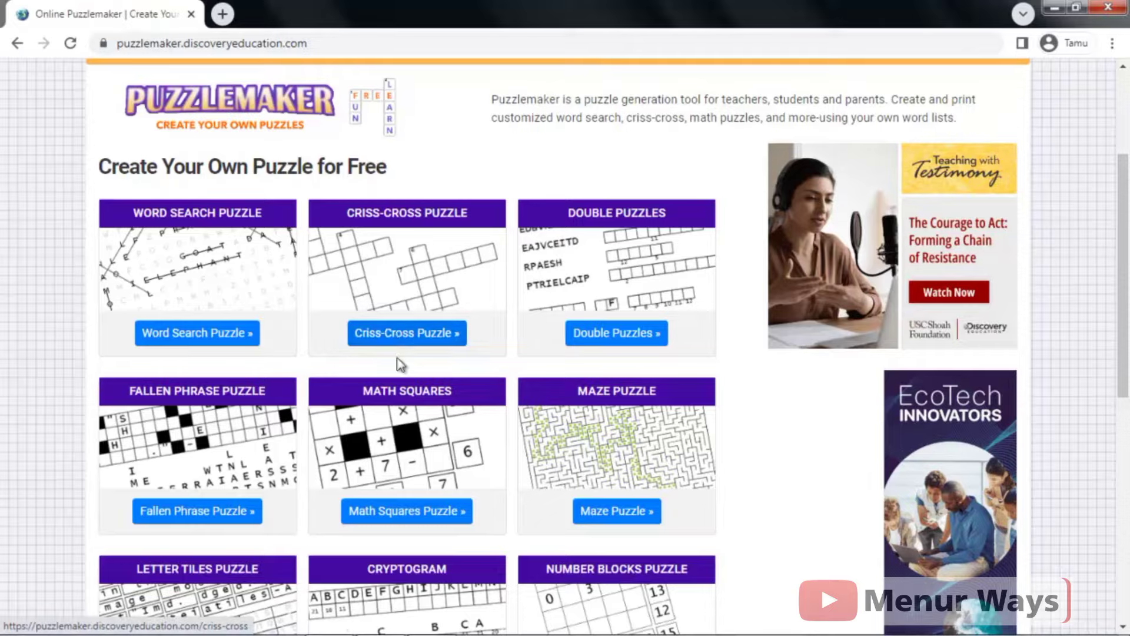
click(423, 334)
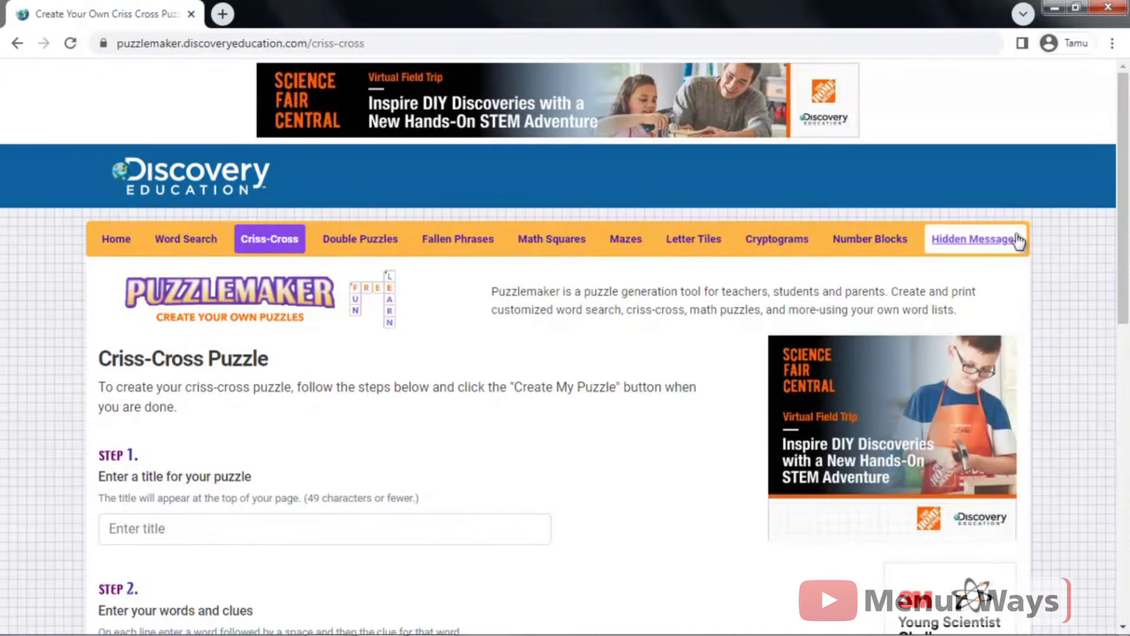
Title the criss-cross puzzle "Nama Hewan Dalam Bahasa Inggris".
drag(1124, 169, 1124, 253)
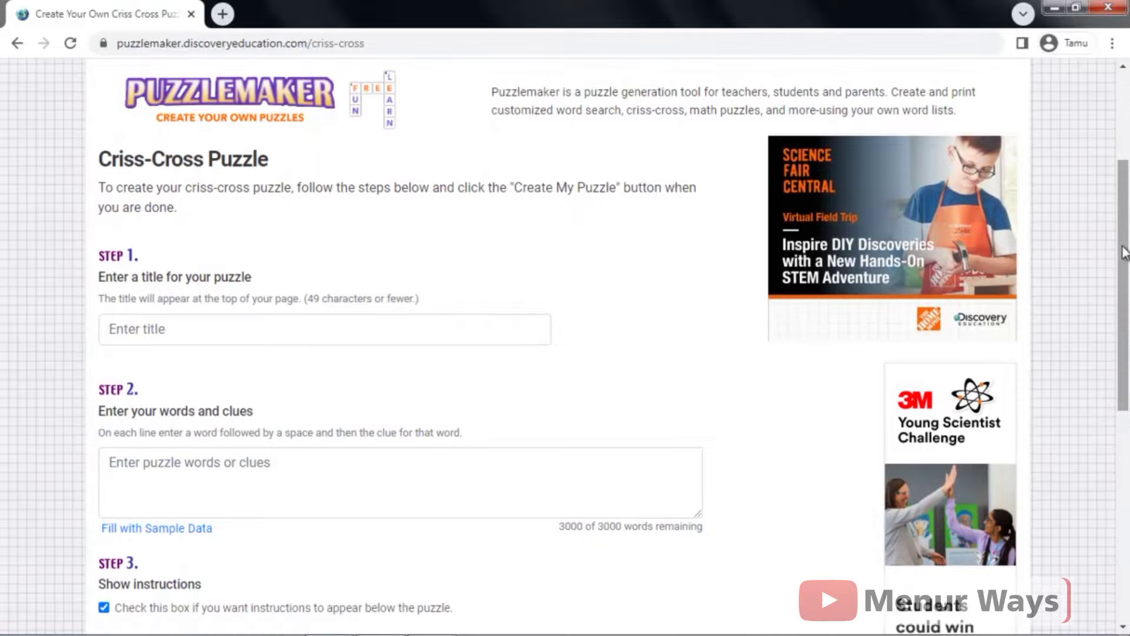
drag(1124, 253, 1124, 280)
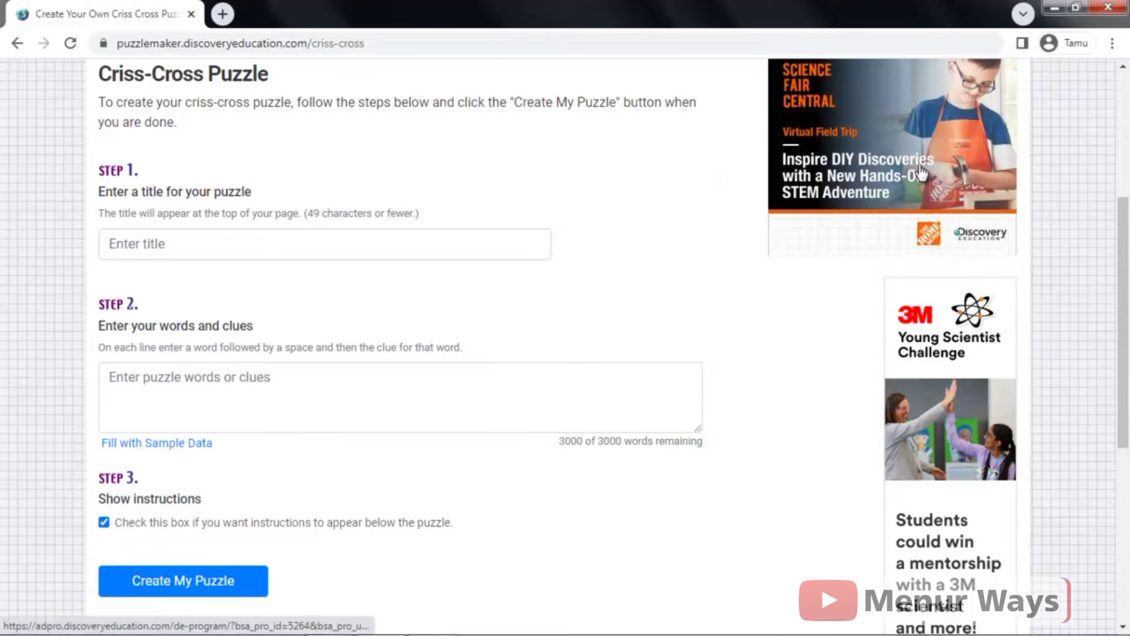
scroll(1128, 301, down, 2)
scroll(1129, 301, up, 4)
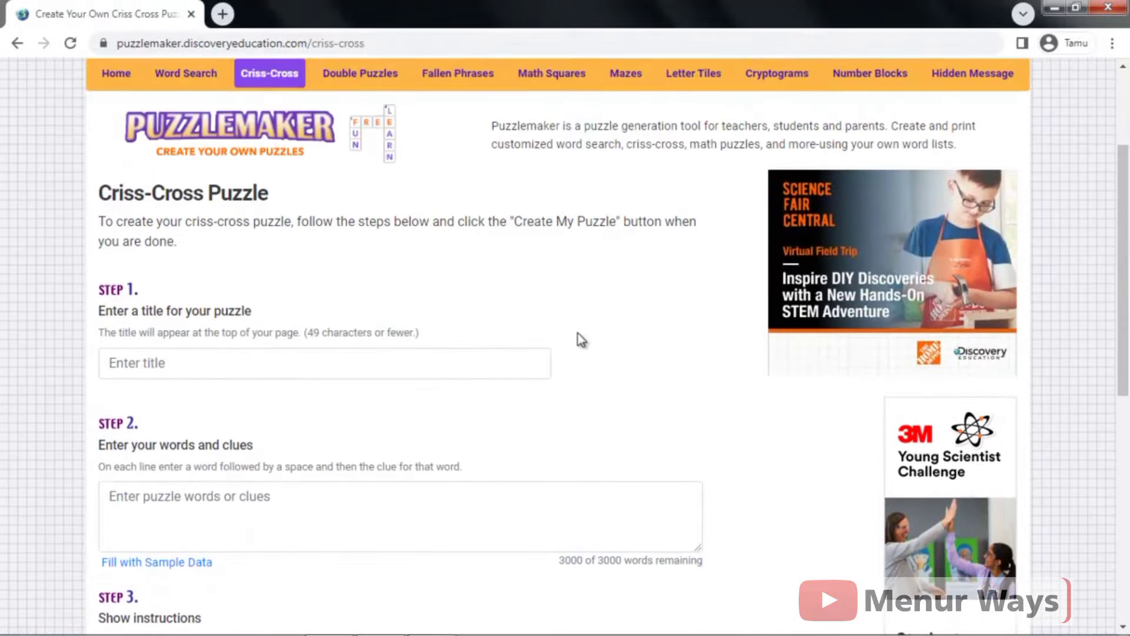
click(171, 369)
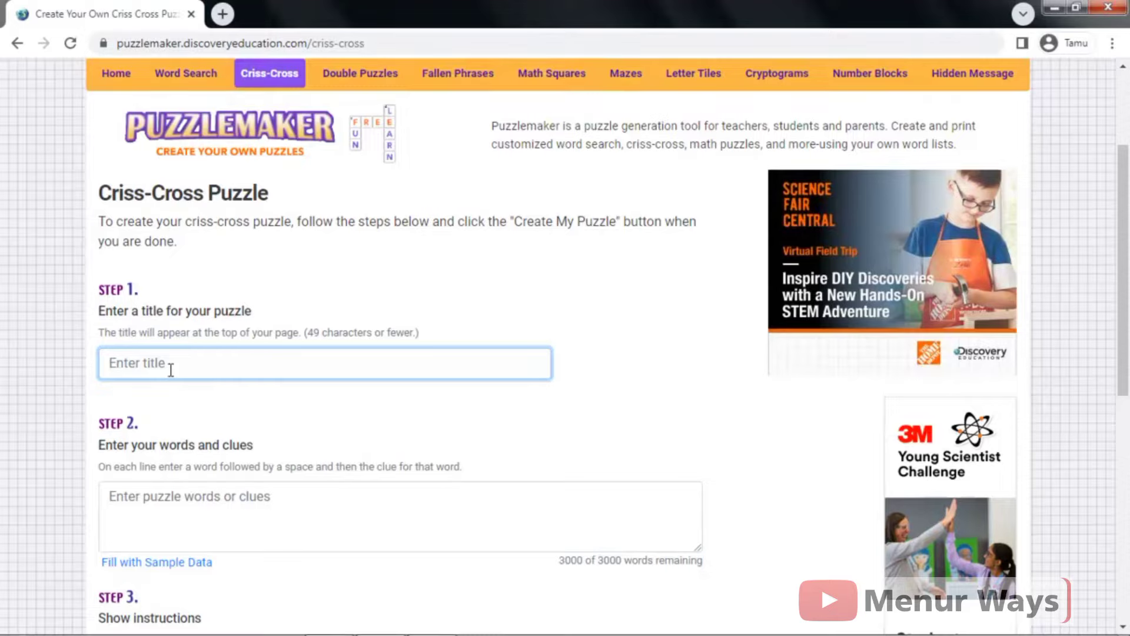
text(Nama Hewan D)
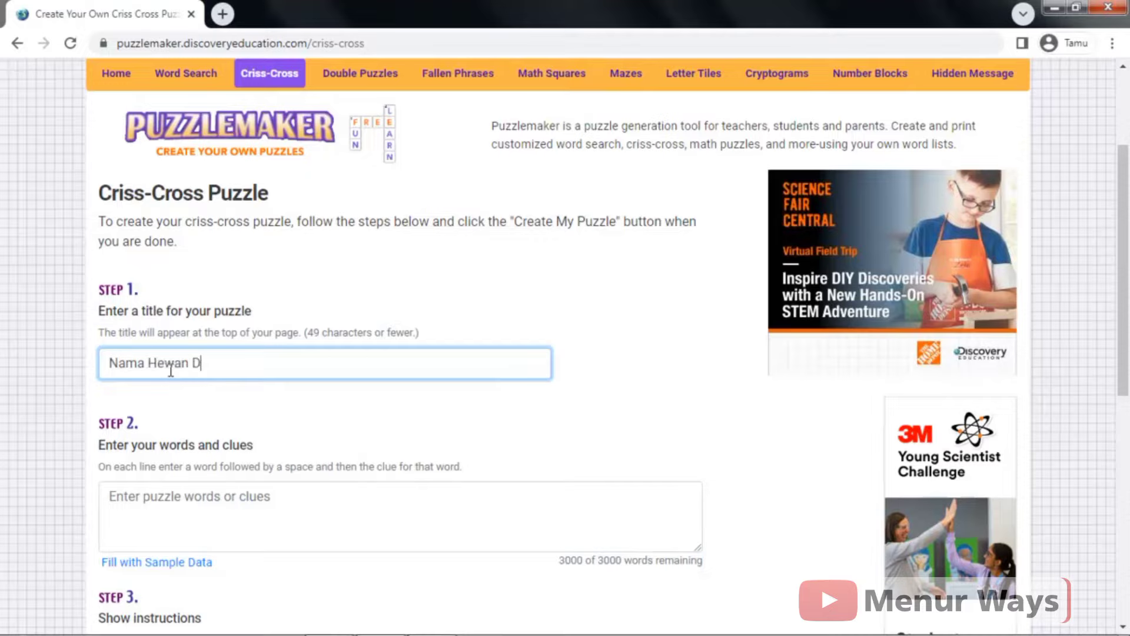
text(alam Bahasa)
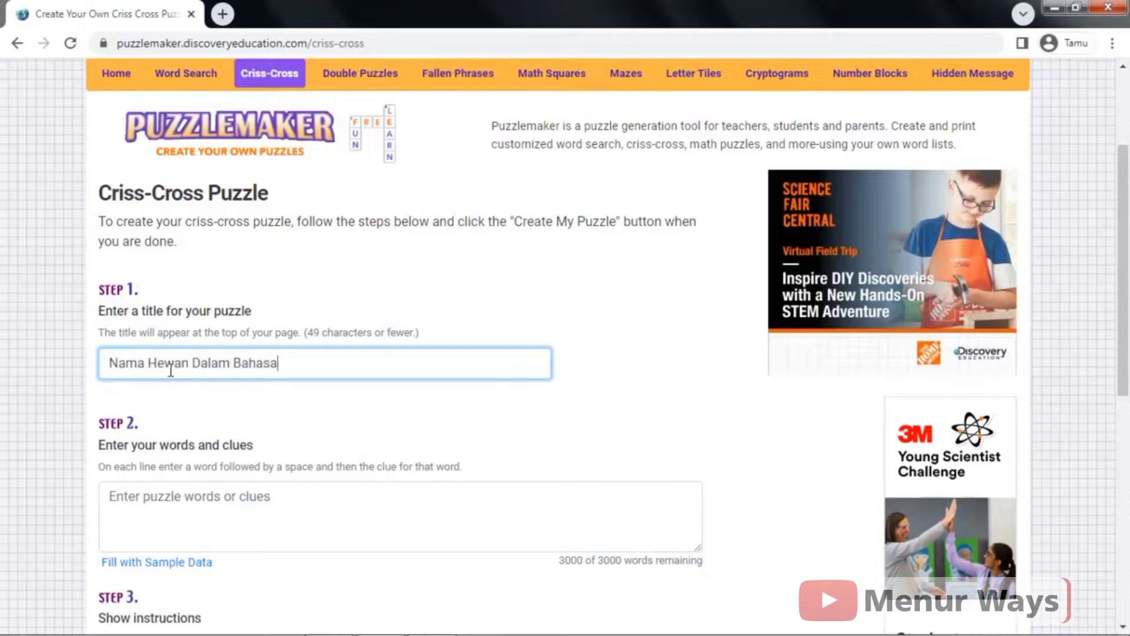
text( Inggris)
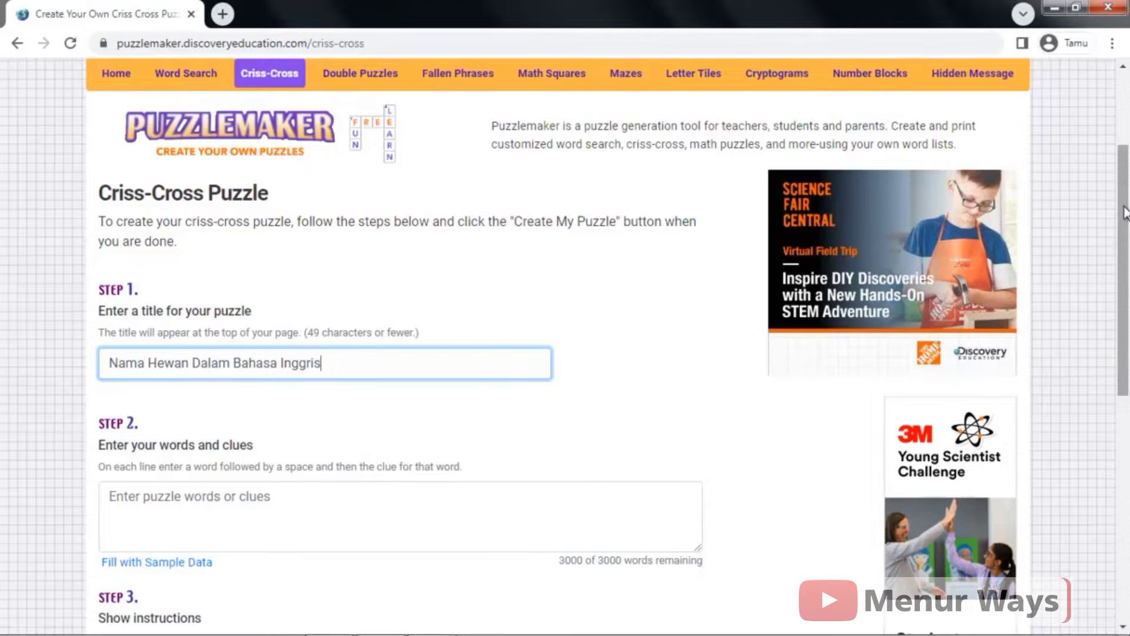
Copy the whole animal word list, from Ant Semut to Crab Kepiting, in Notepad and paste it as the puzzle's words and clues.
drag(1124, 212, 1125, 259)
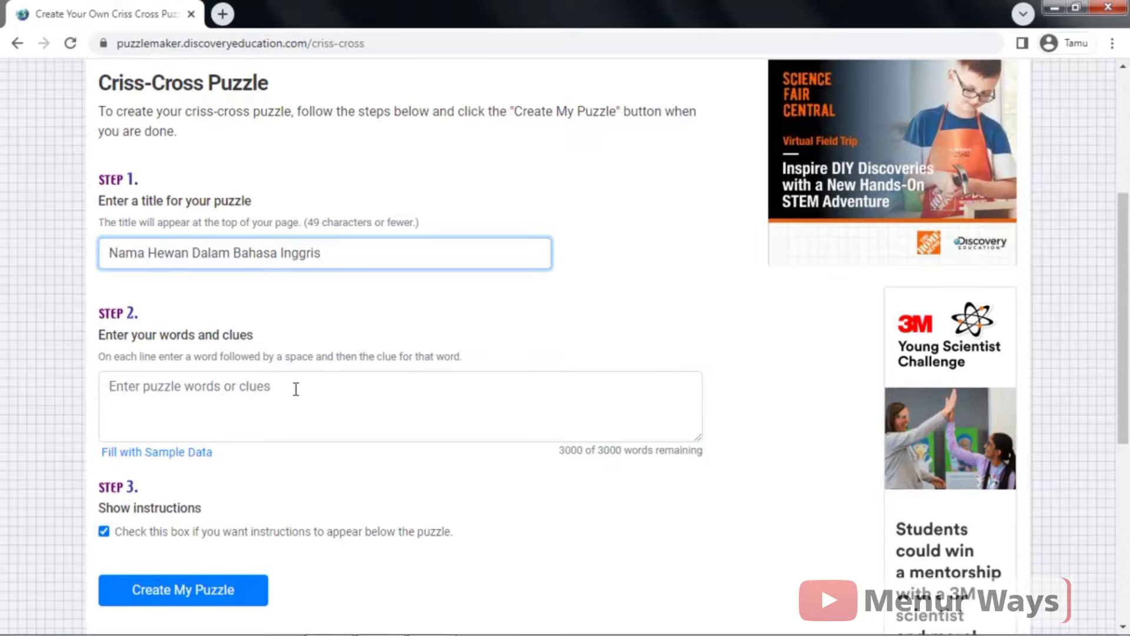
click(160, 396)
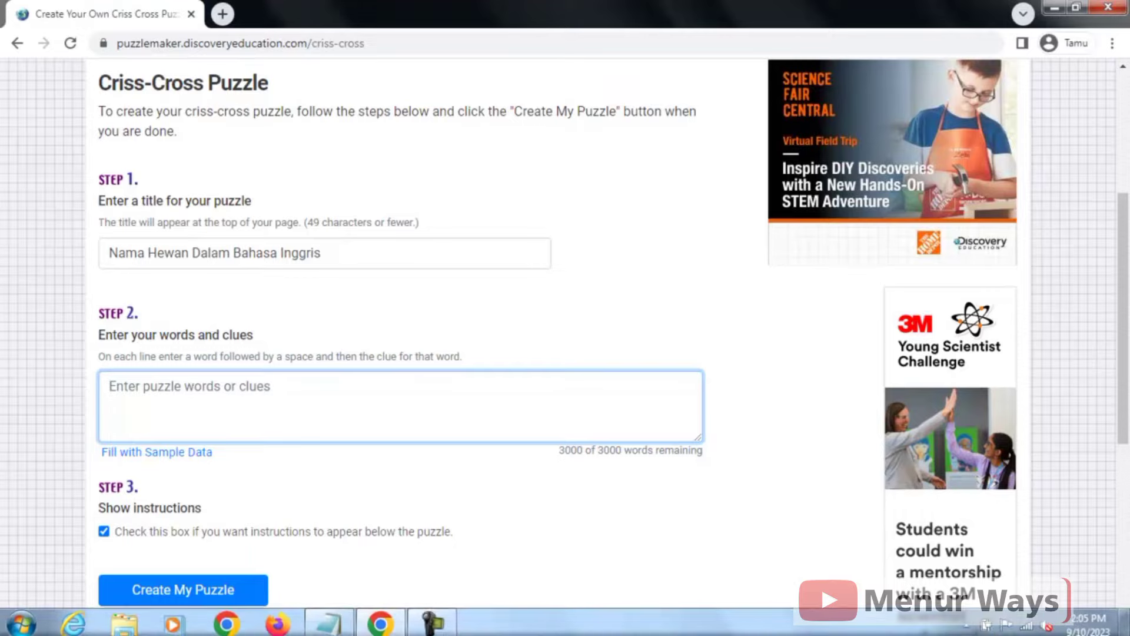
click(342, 630)
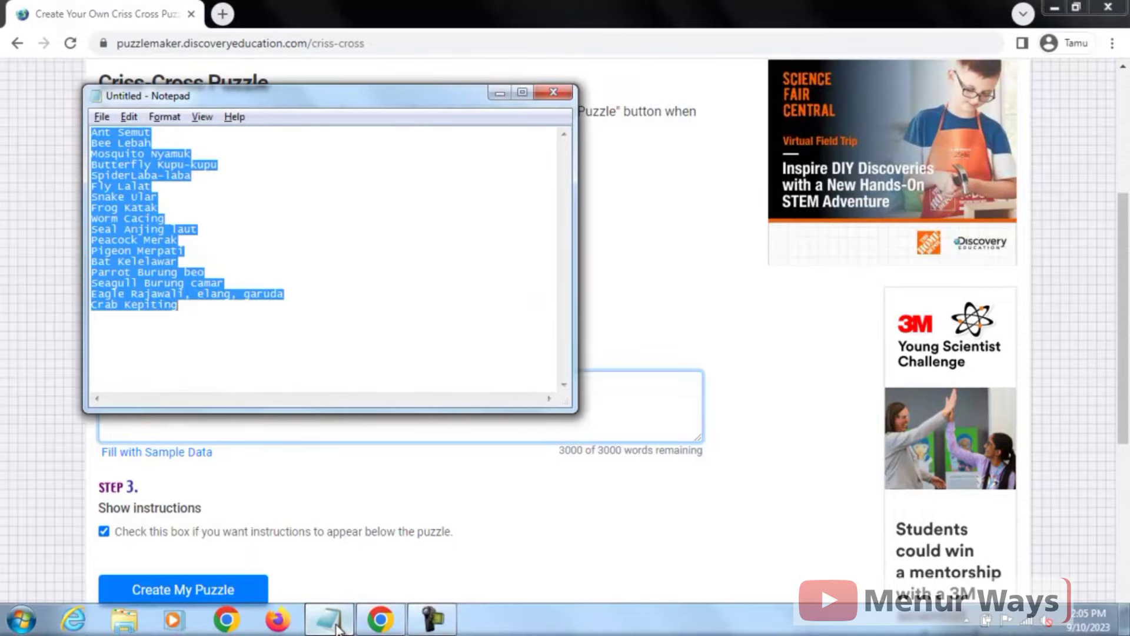
click(296, 219)
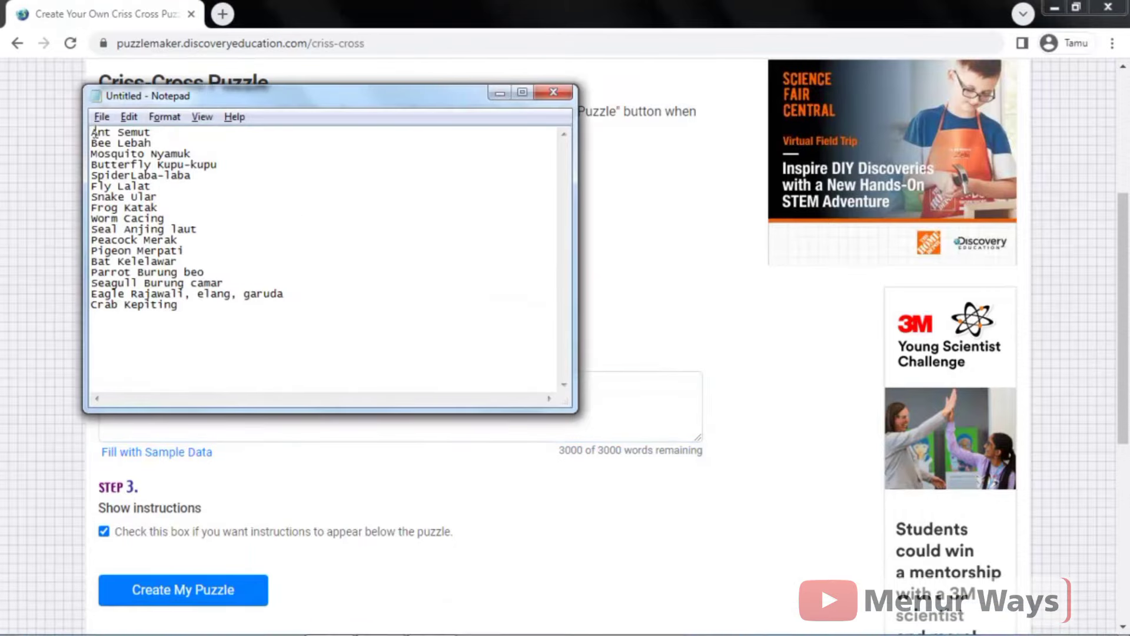
drag(92, 133, 274, 315)
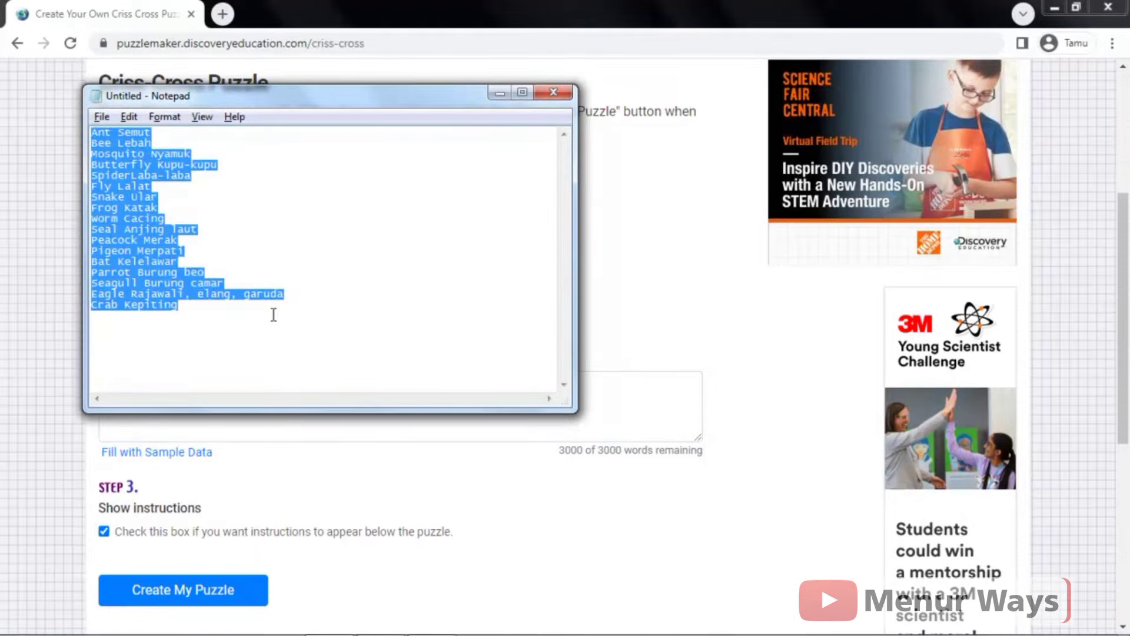
click(412, 439)
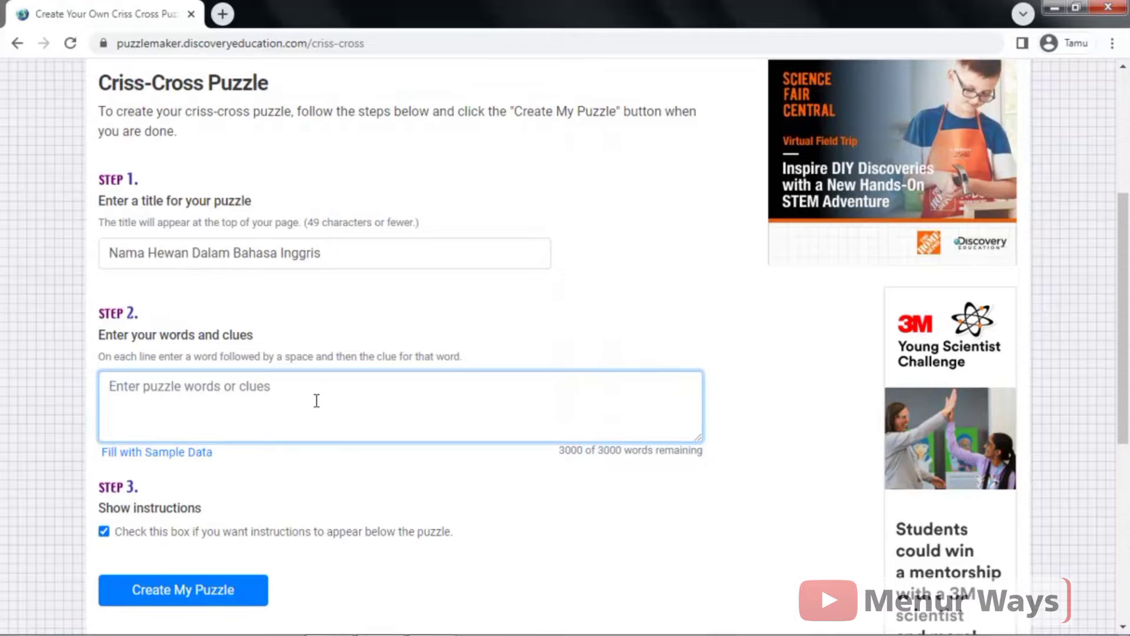
key(ctrl+v)
Review the pasted words and clues from the first entry to the last, checking the word-then-clue format of each line.
drag(697, 407, 696, 390)
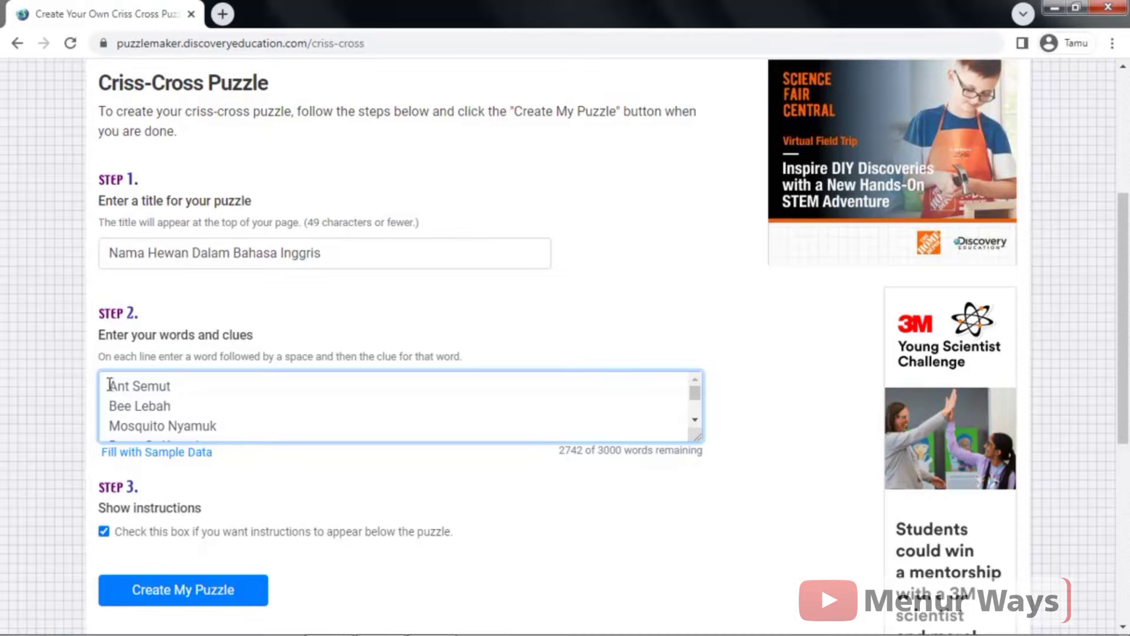
drag(110, 385, 125, 386)
drag(131, 385, 189, 395)
click(189, 395)
drag(185, 386, 103, 385)
click(183, 406)
scroll(697, 406, down, 3)
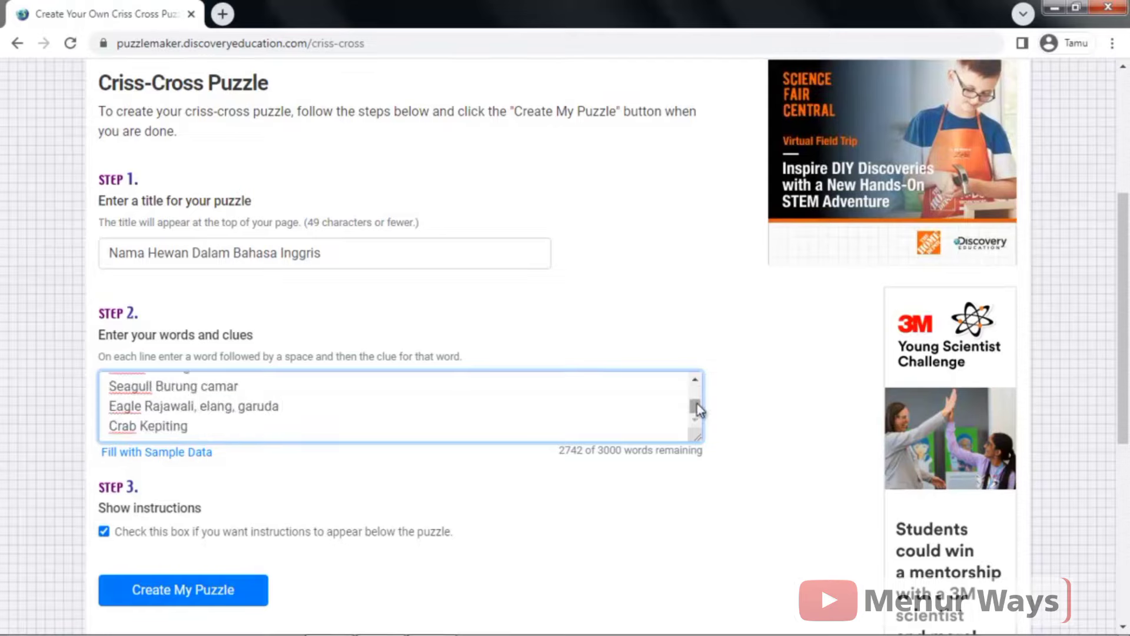
mouse_move(696, 407)
mouse_down()
mouse_move(699, 389)
mouse_move(698, 424)
mouse_up()
Generate the criss-cross puzzle with the instructions option left enabled.
drag(1121, 257, 1120, 309)
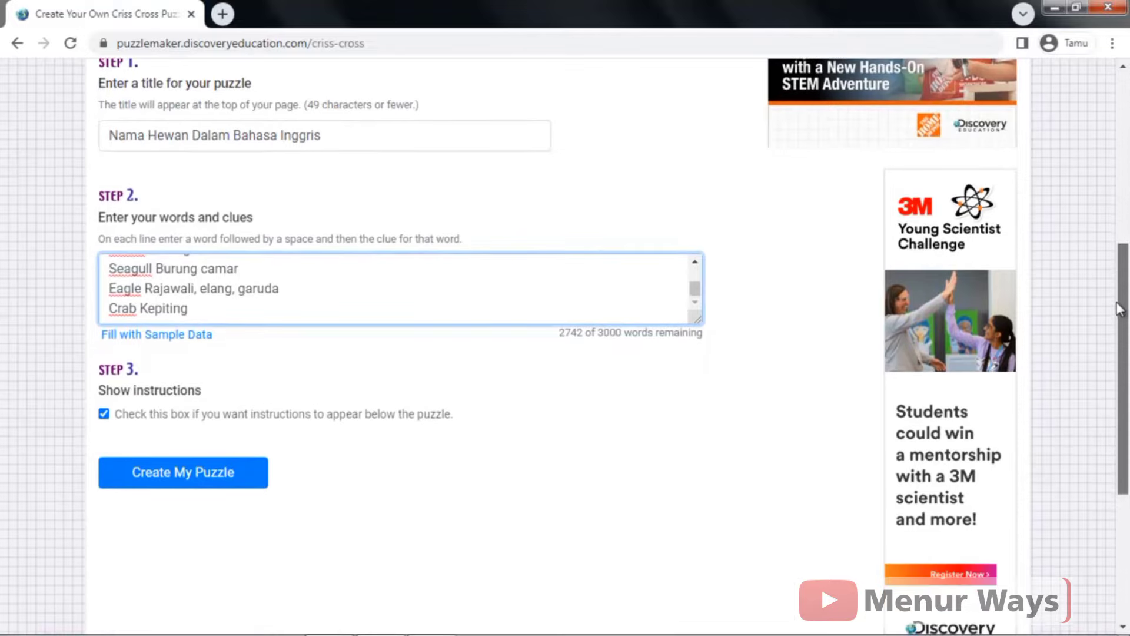
drag(696, 289, 697, 298)
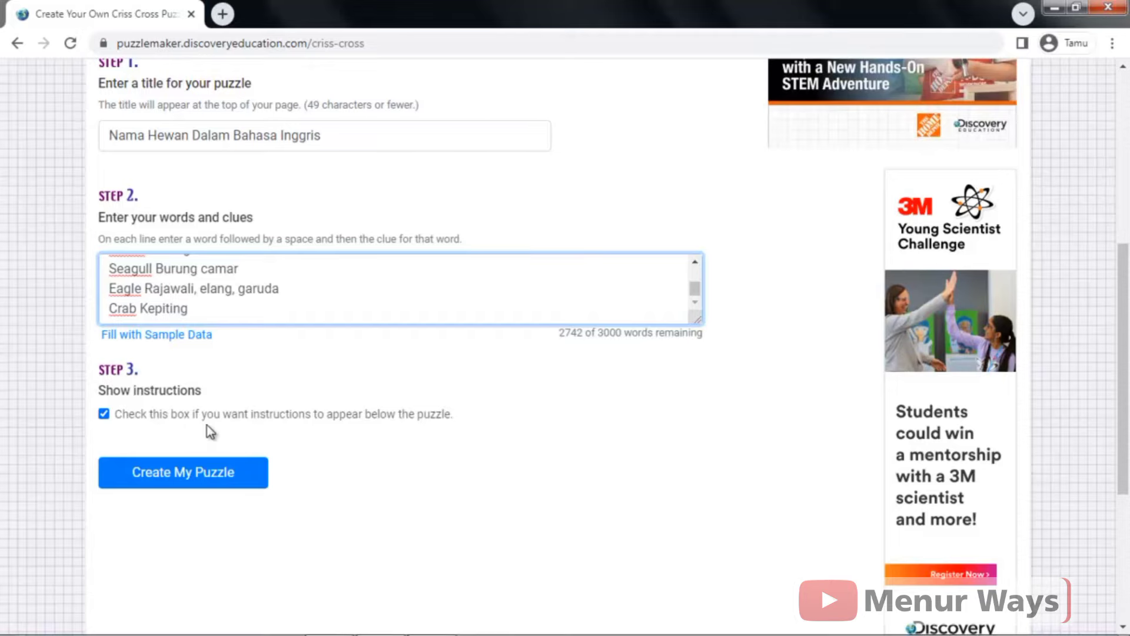
click(198, 475)
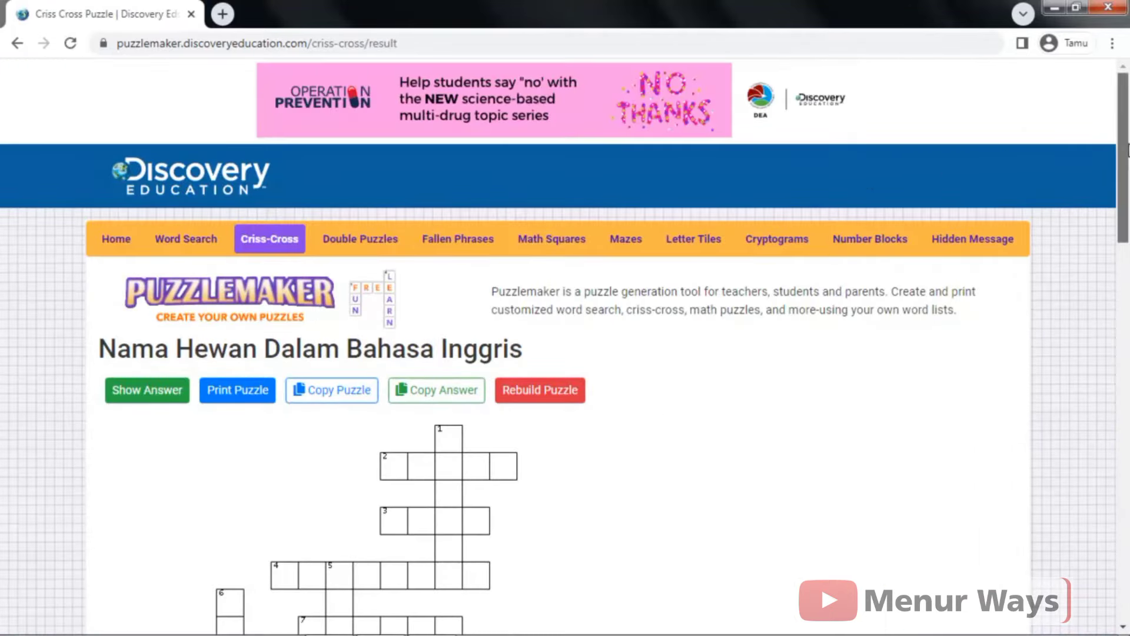
Examine the generated puzzle's grid and its across and down clues, and briefly show and hide the answers.
drag(1120, 153, 1111, 242)
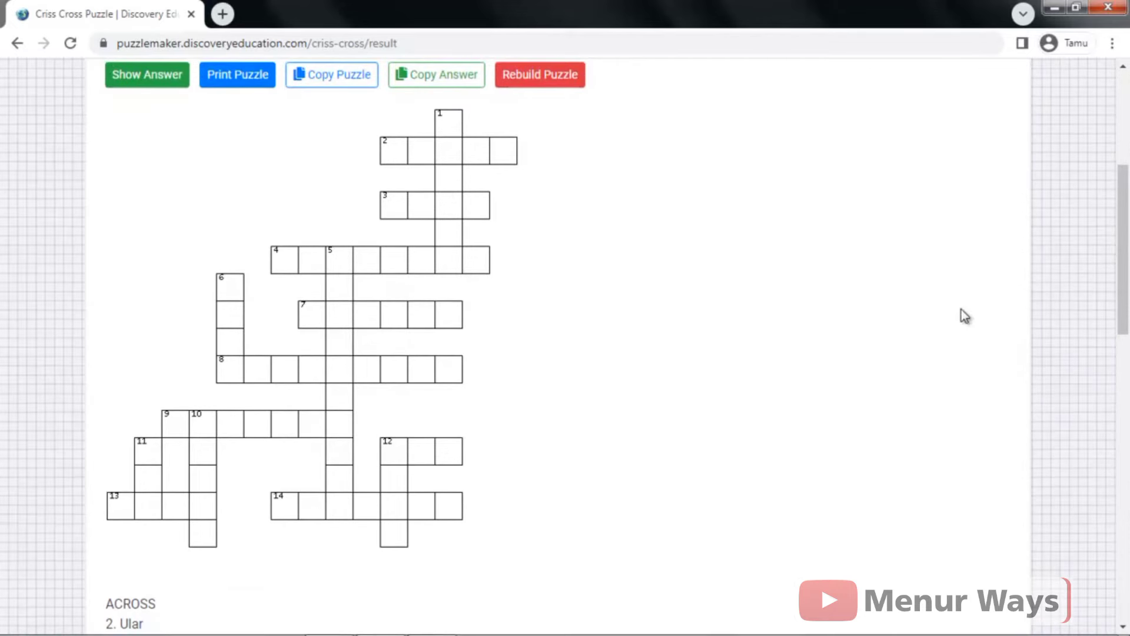
drag(1112, 217, 1116, 181)
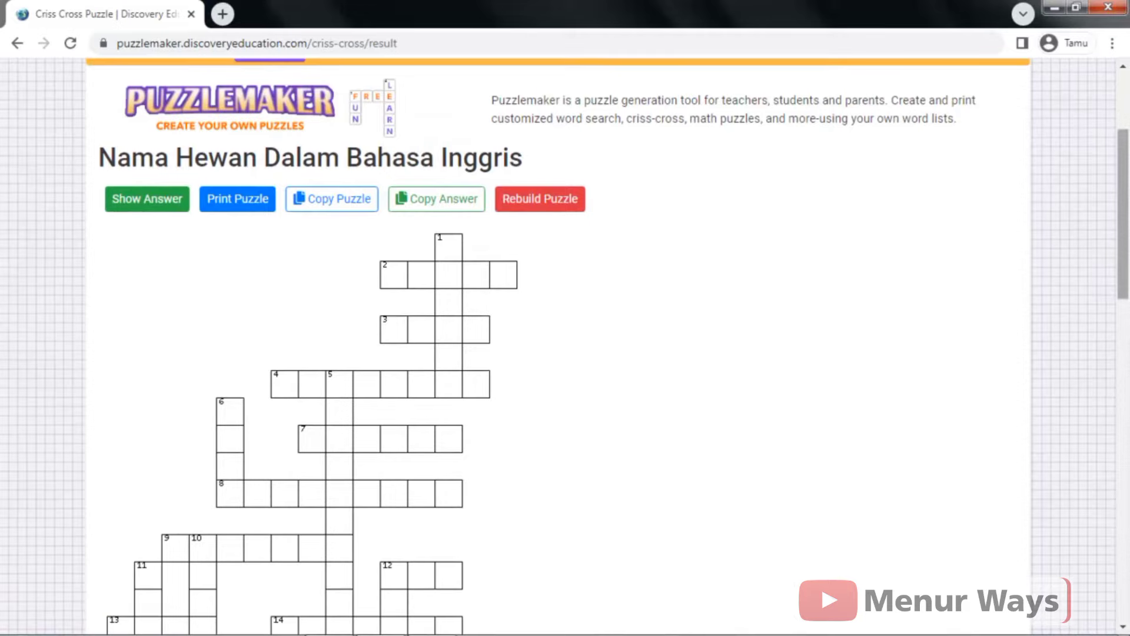
mouse_move(1119, 215)
mouse_down()
mouse_move(1112, 365)
mouse_move(1113, 230)
mouse_up()
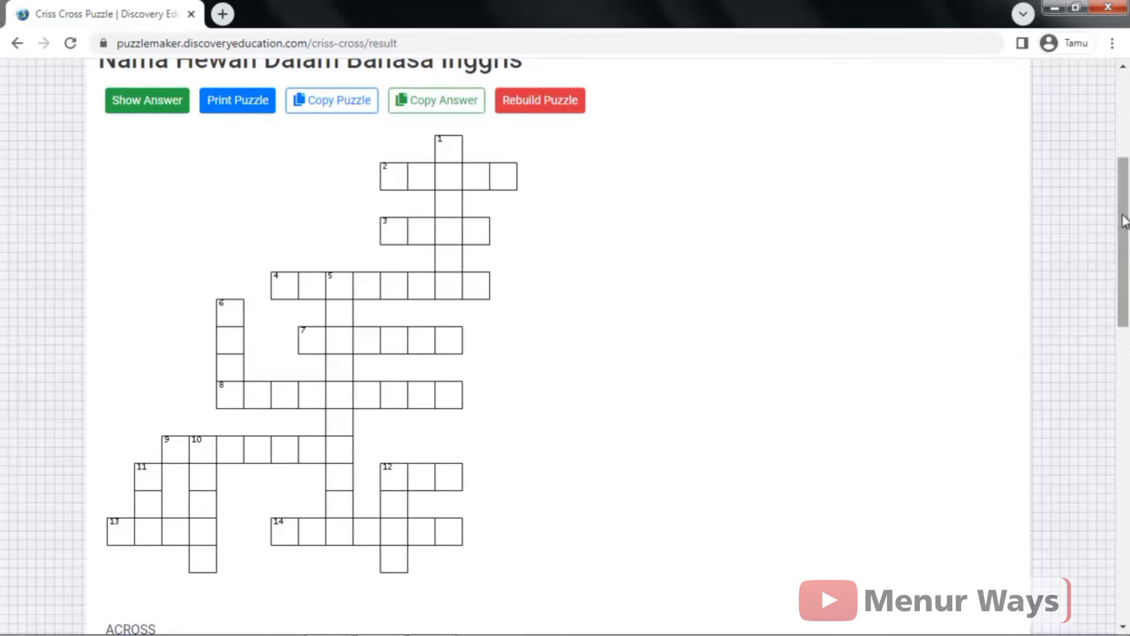
drag(1125, 225, 1108, 343)
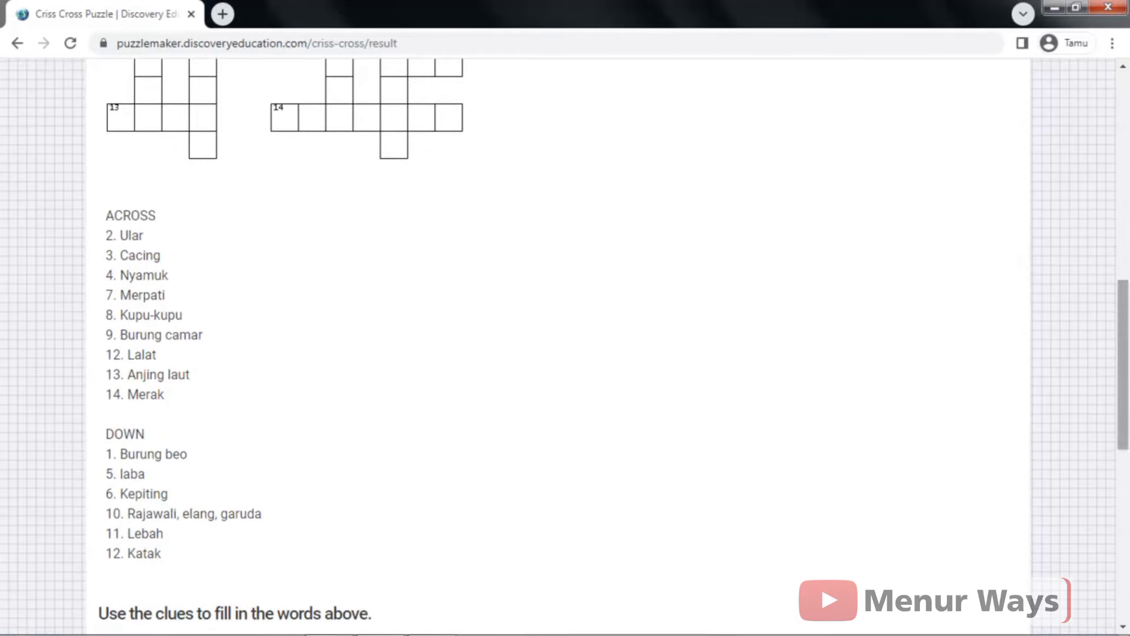
drag(1123, 353, 1123, 238)
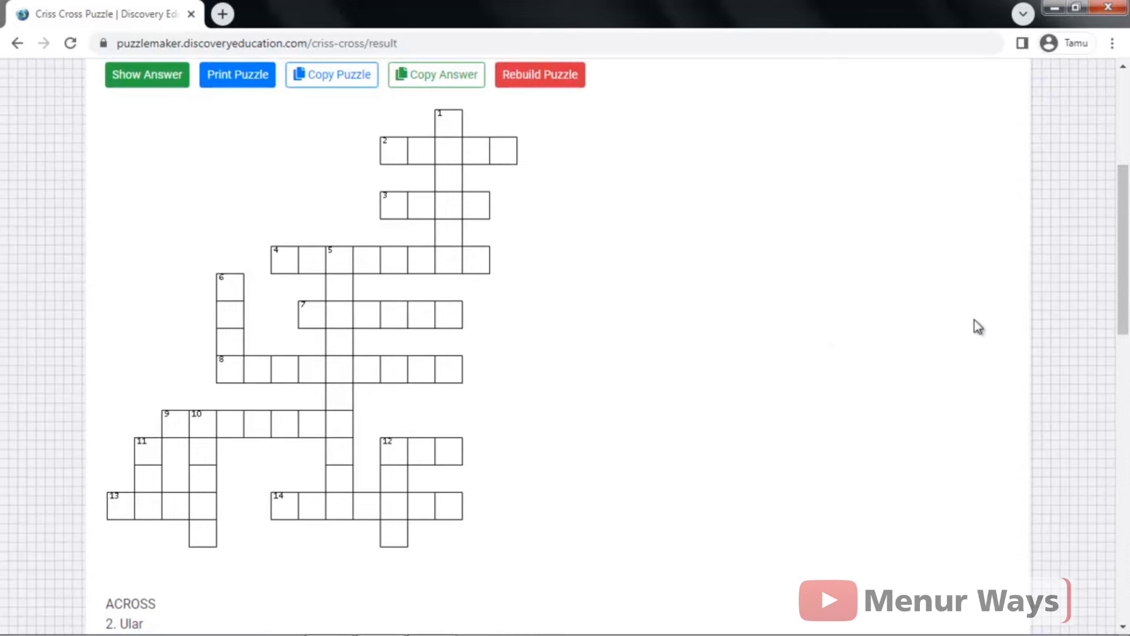
drag(1123, 251, 1123, 217)
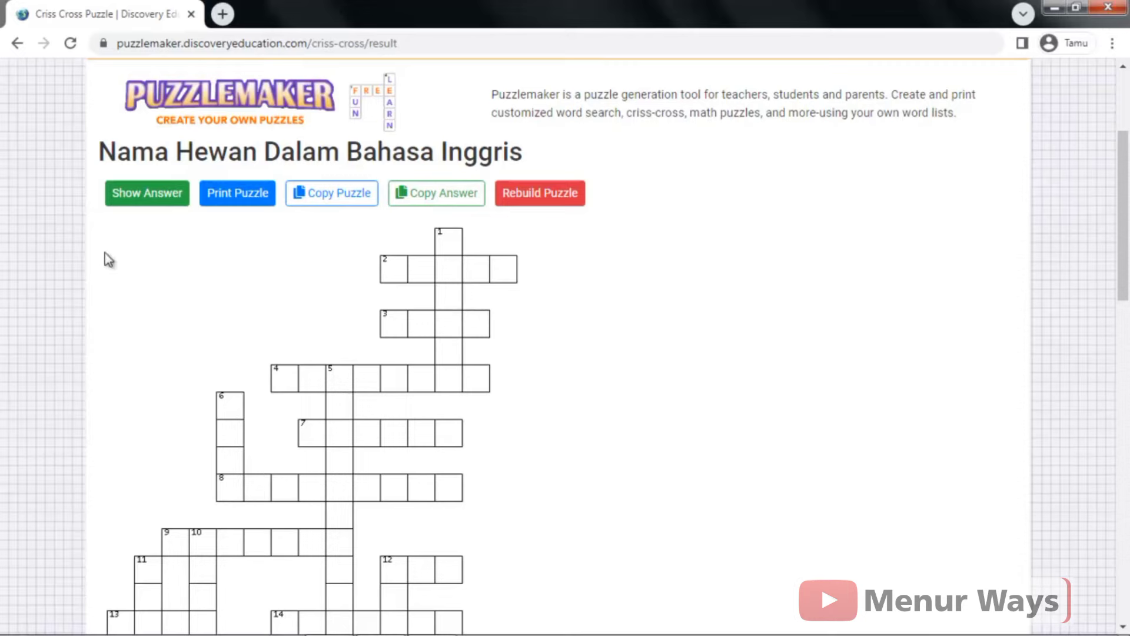
click(132, 193)
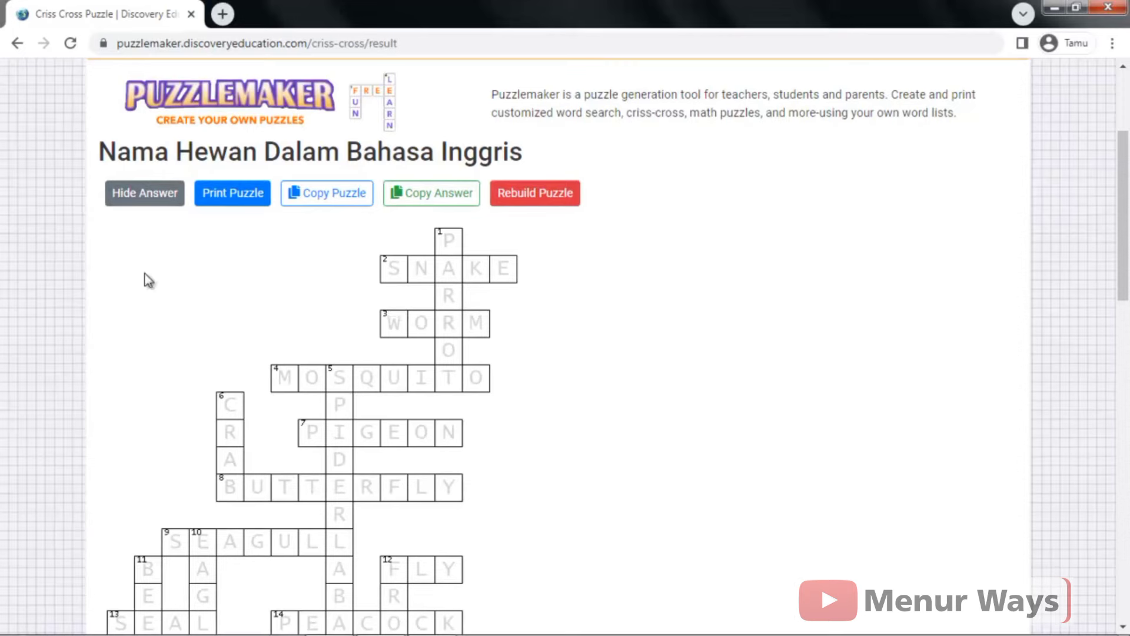
click(132, 193)
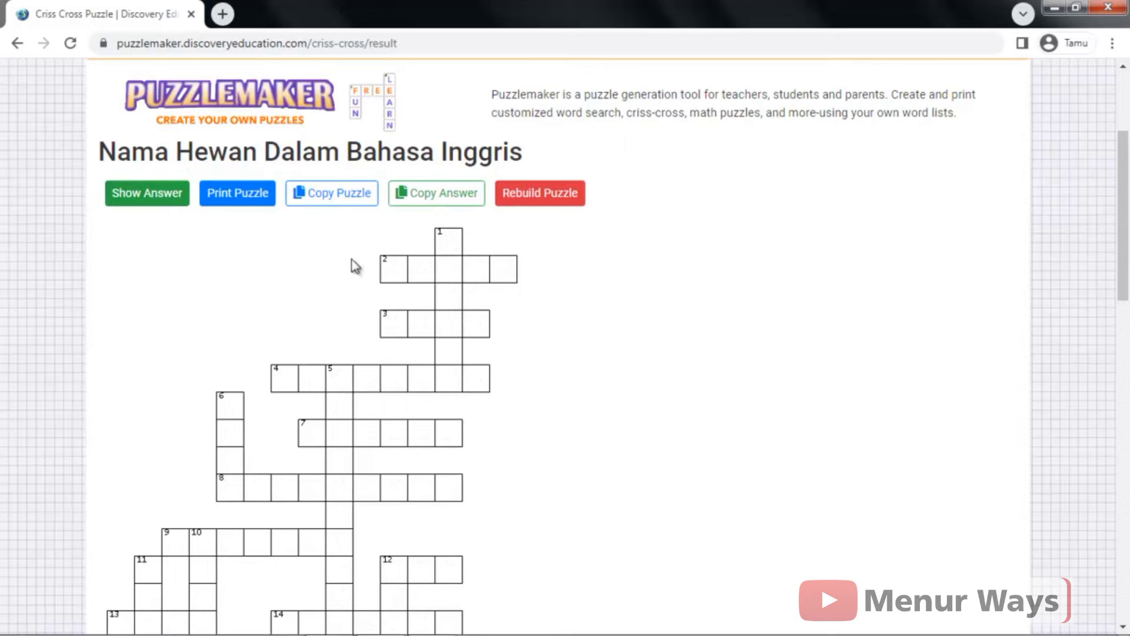
Open the print settings for the generated puzzle.
drag(1123, 212, 1108, 184)
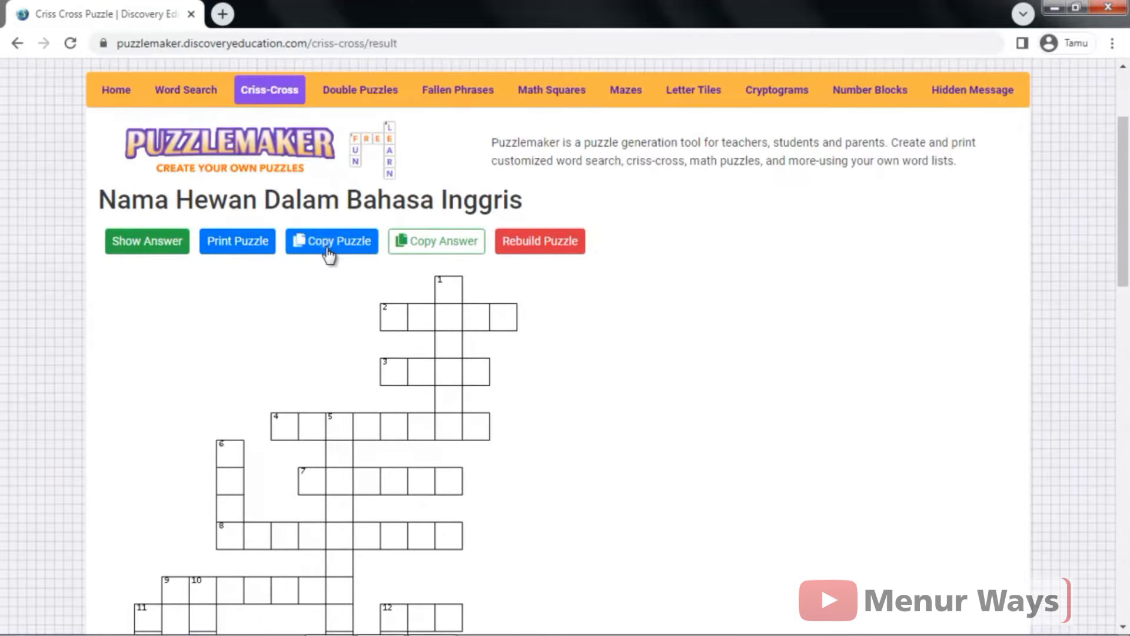
click(249, 248)
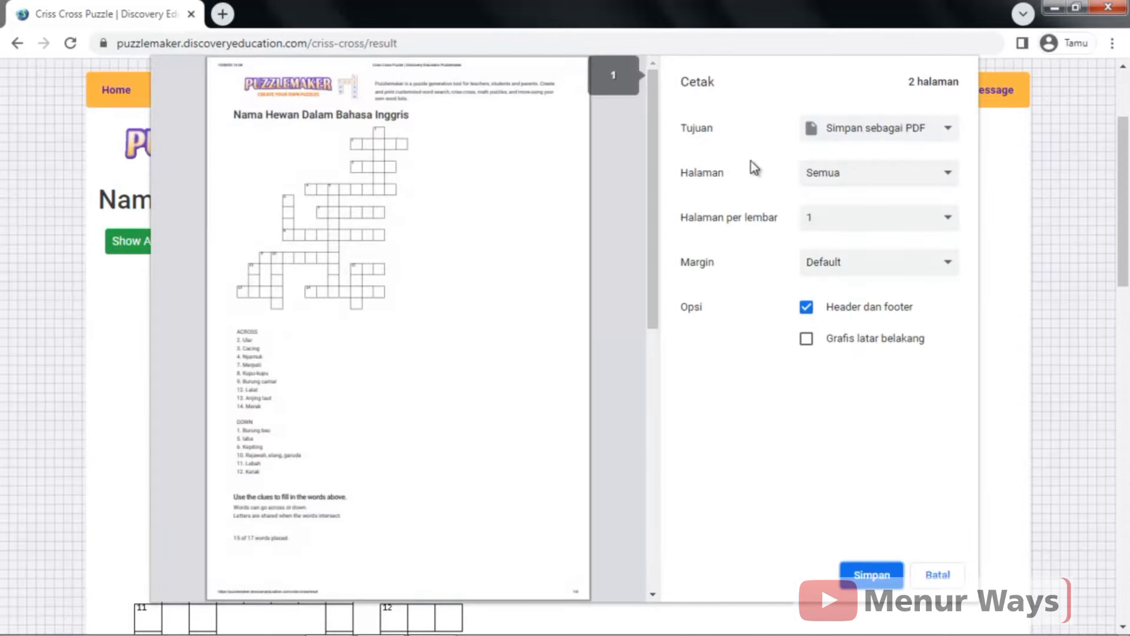
click(860, 126)
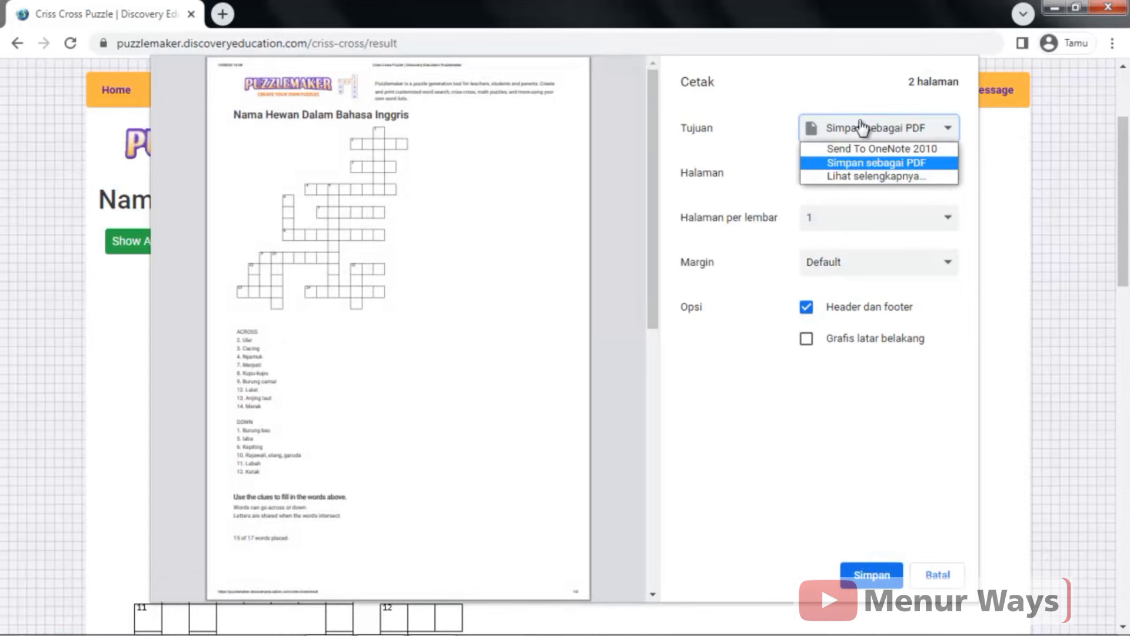
click(856, 175)
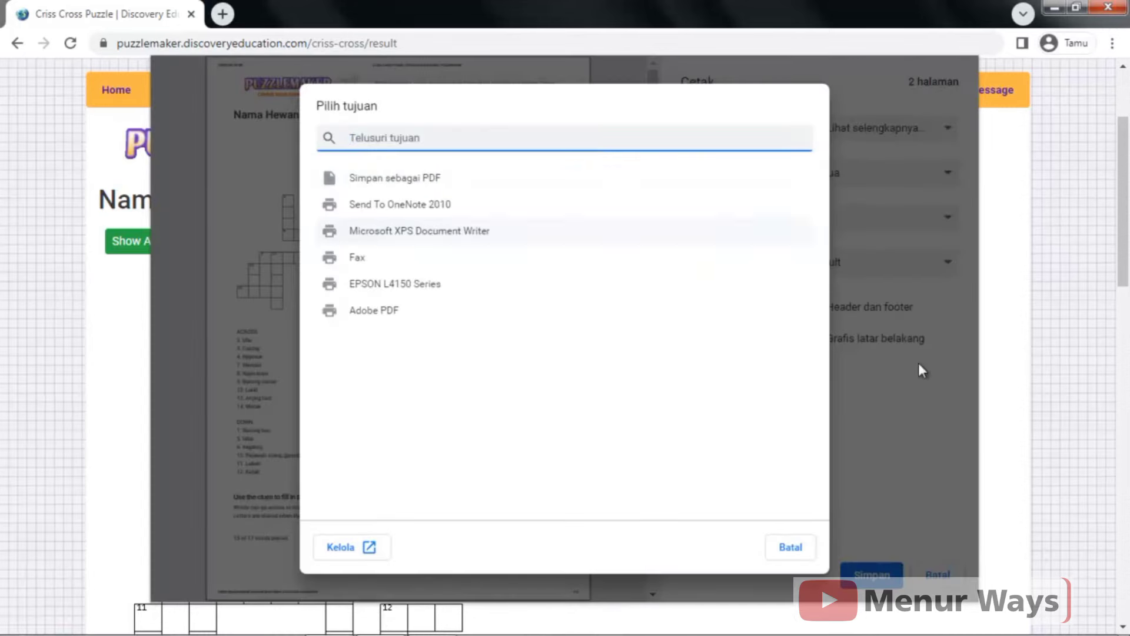
click(785, 553)
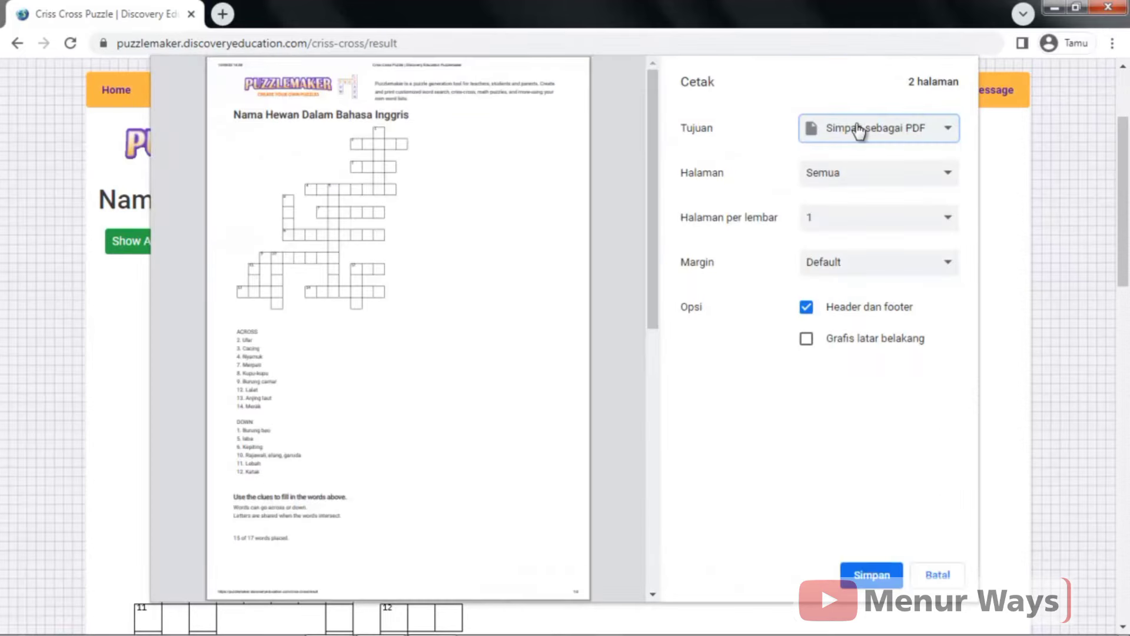
click(855, 127)
click(855, 126)
Save the puzzle as a PDF on the Desktop under the suggested name "Criss Cross Puzzle _ Discovery Education Puzzlemaker".
click(860, 575)
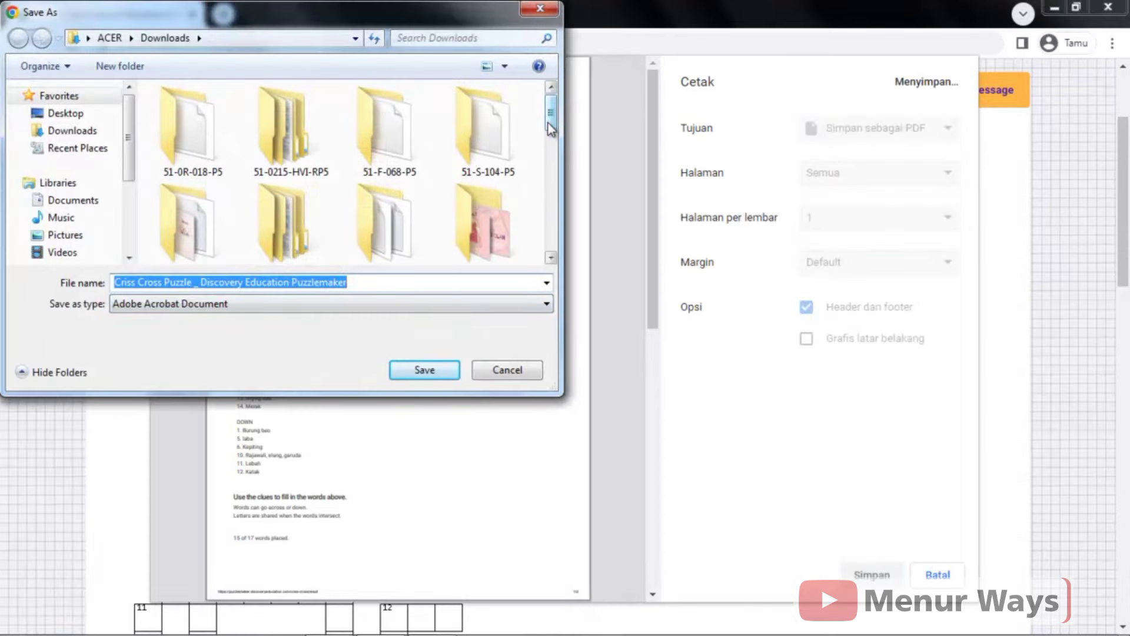
click(104, 113)
drag(537, 101, 546, 218)
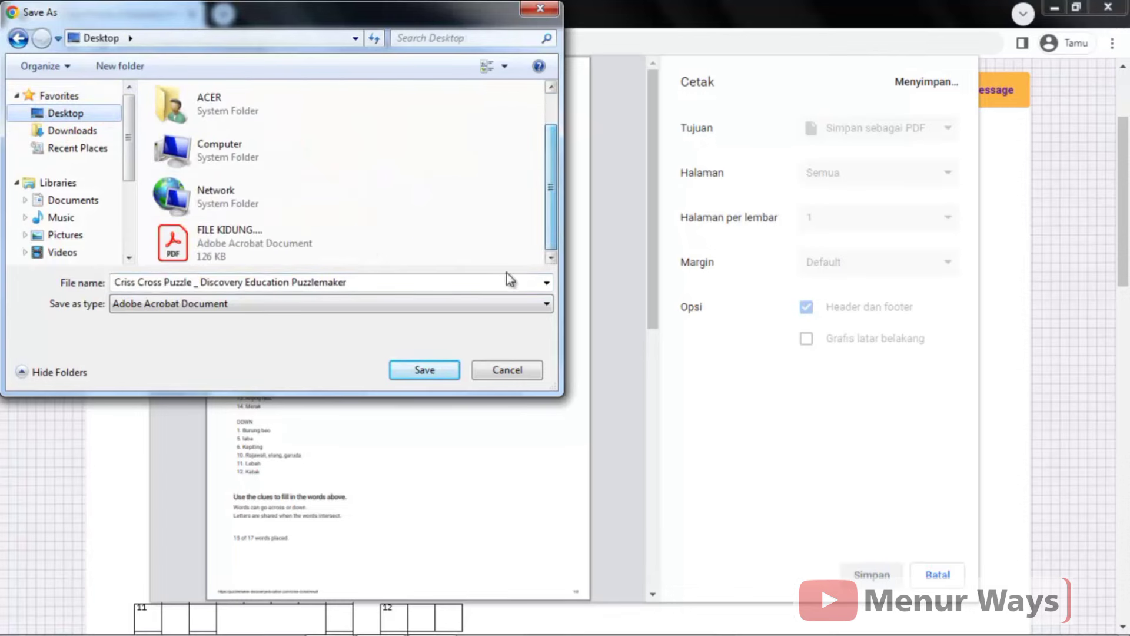
click(425, 371)
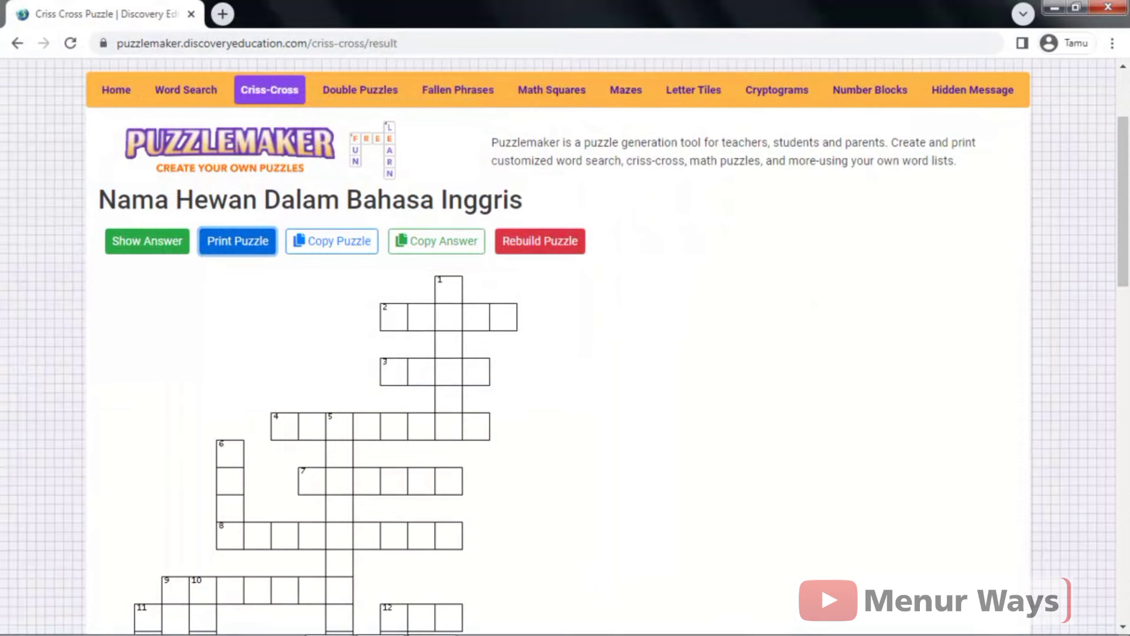
mouse_move(134, 629)
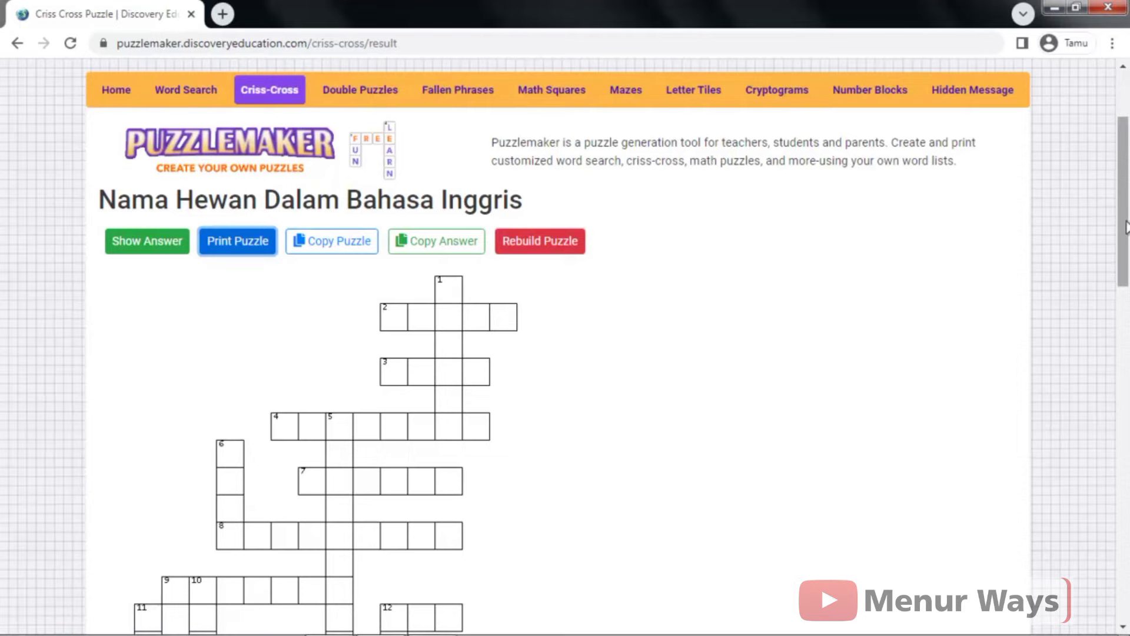
drag(1126, 227, 1093, 278)
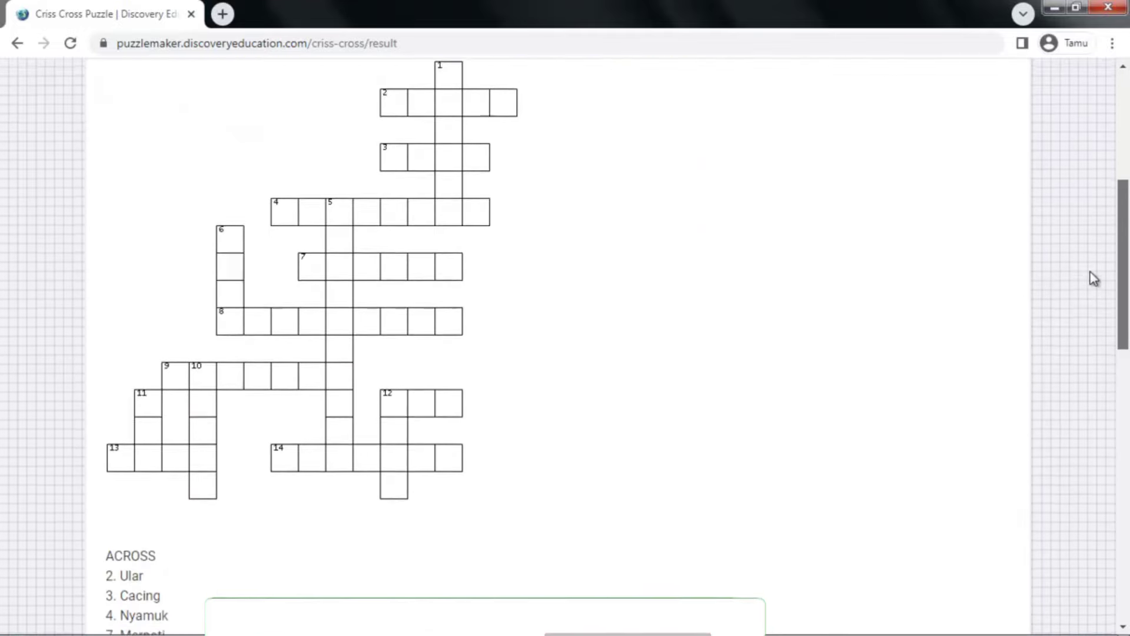